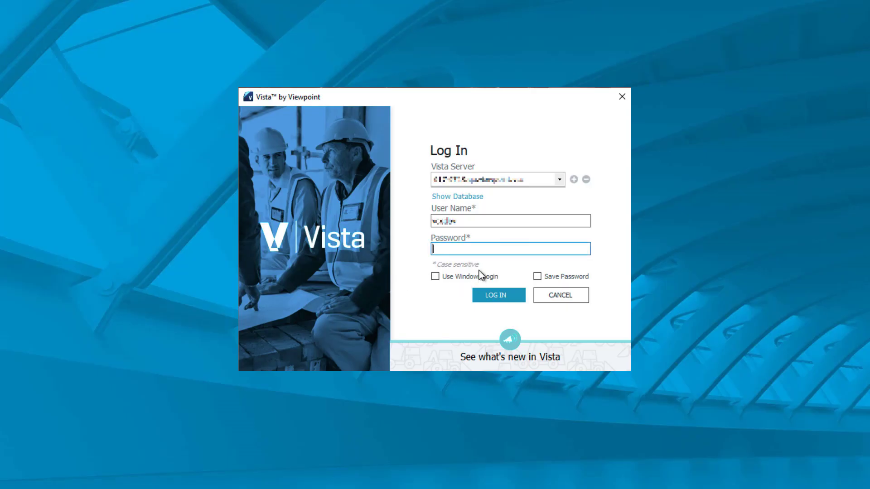
text(••••)
text(••)
Submit the entered user name and password to log in to the Vista server.
click(494, 297)
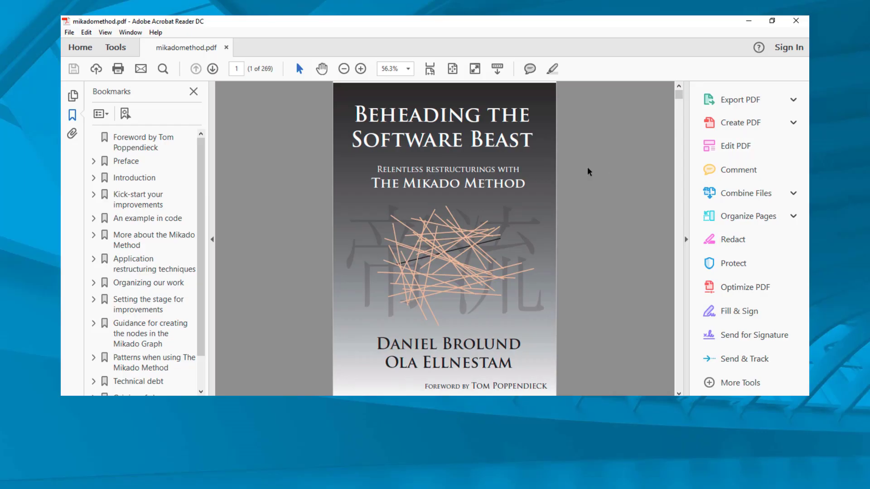
scroll(647, 178, down, 2)
scroll(647, 178, down, 2)
scroll(646, 178, down, 4)
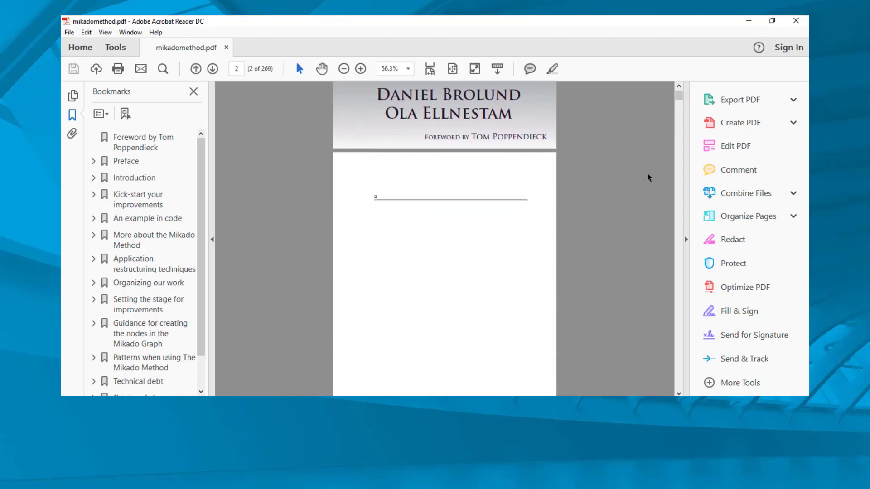
scroll(647, 177, down, 4)
scroll(647, 177, down, 4)
scroll(643, 181, down, 3)
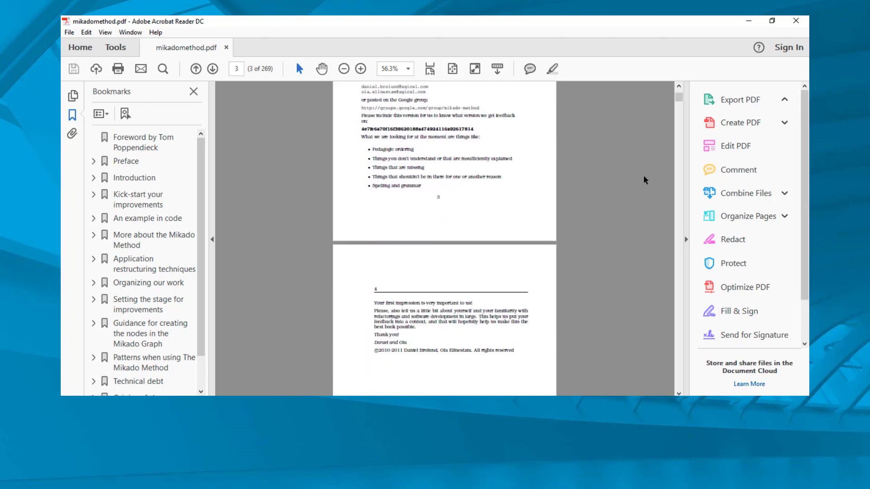
scroll(643, 180, down, 4)
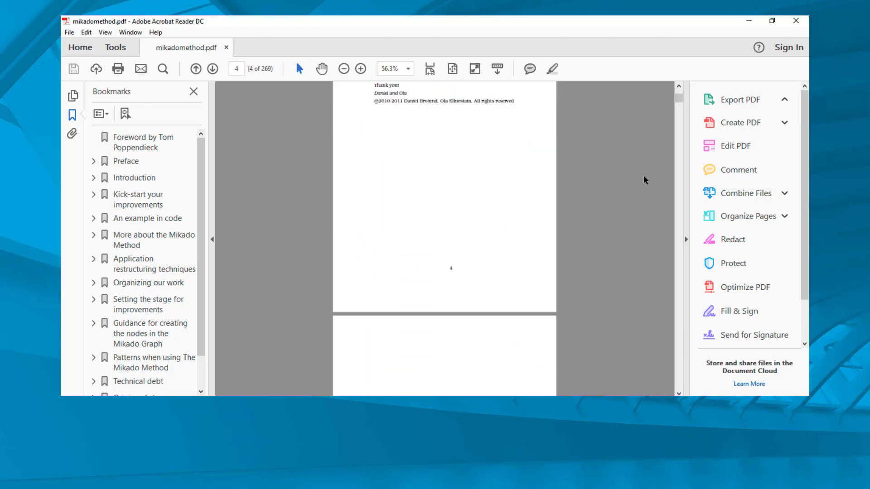
Switch the Acrobat side panel from bookmarks to page thumbnails for mikadomethod.pdf.
click(72, 95)
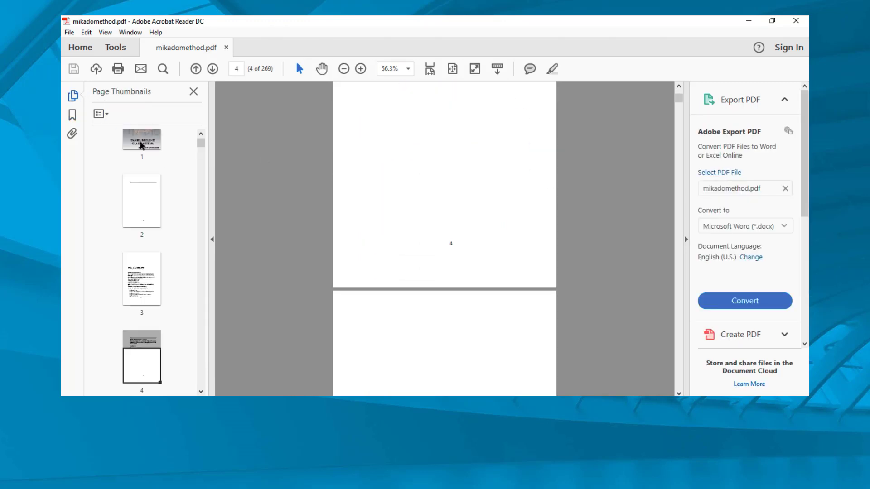
click(106, 113)
click(133, 116)
drag(203, 144, 204, 193)
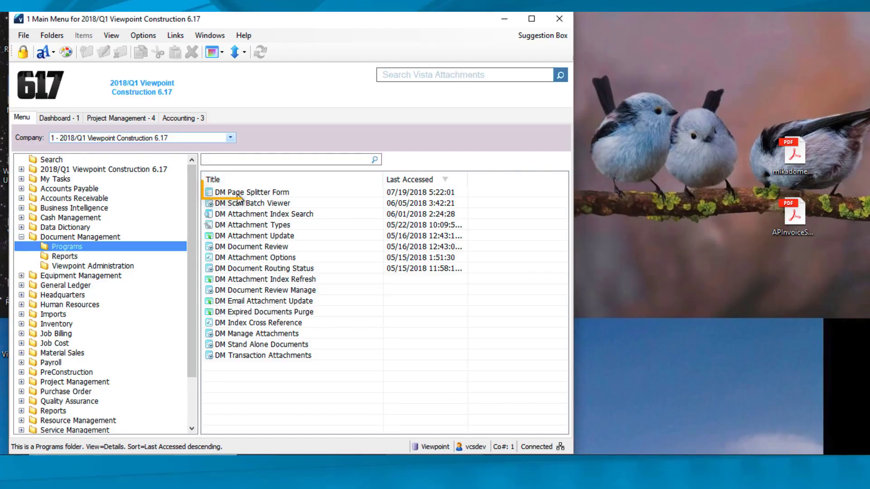
Launch DM Page Splitter Form from the Document Management programs list.
click(274, 194)
double_click(275, 194)
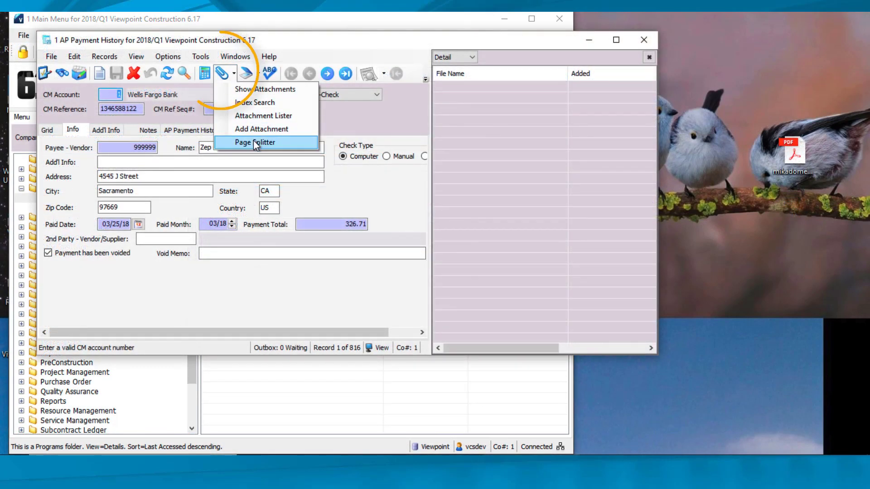
Load the desktop mikadomethod.pdf into the Page Splitter and replace the default split file name with APInvoiceScan07-19.
click(254, 140)
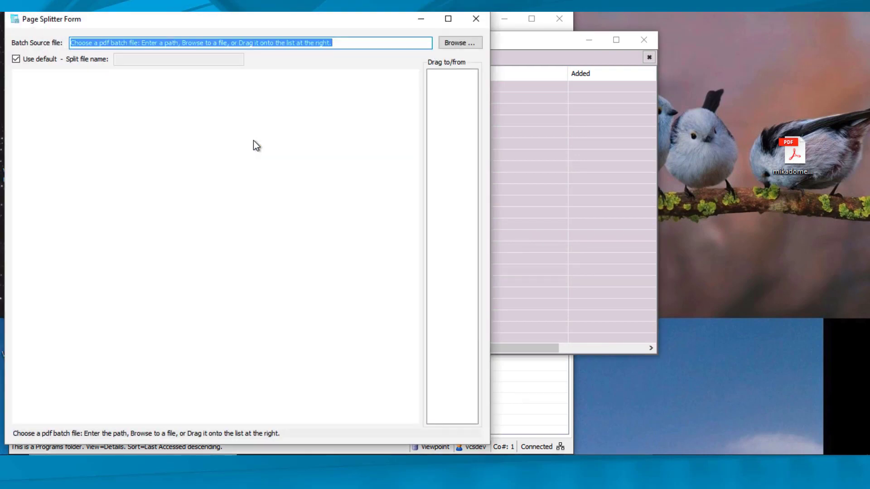
drag(791, 152, 281, 166)
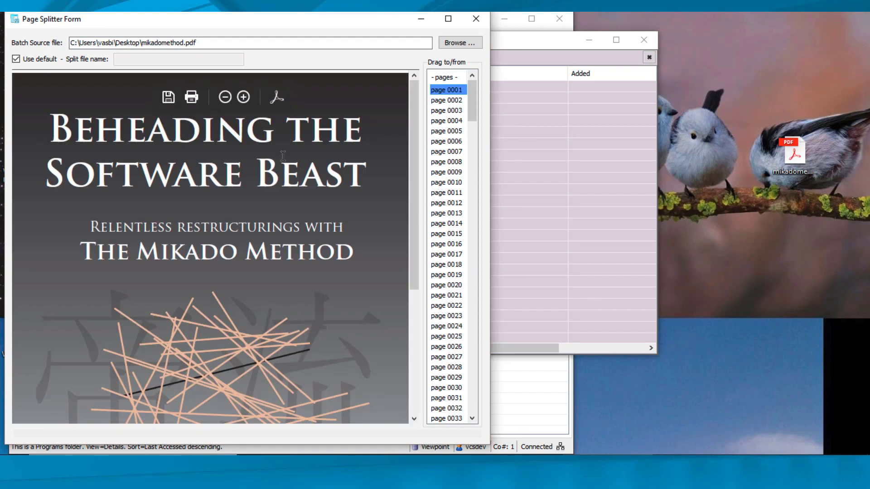
click(17, 60)
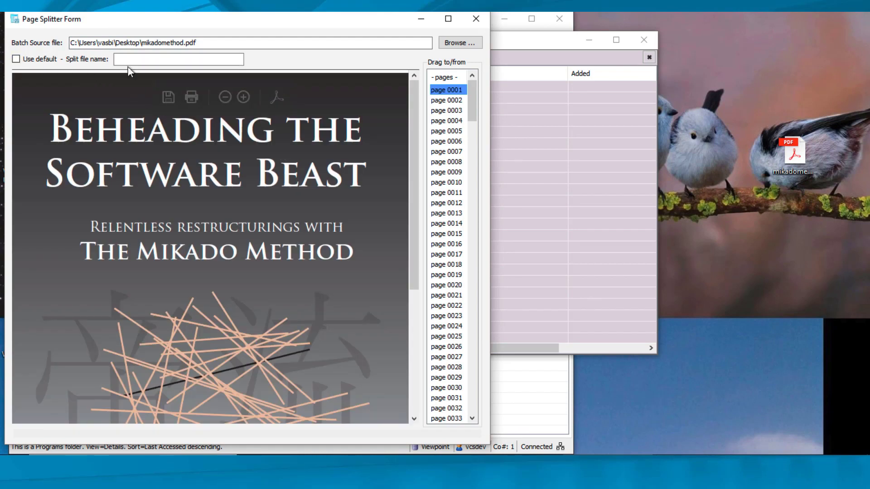
click(146, 58)
text(APInvoice)
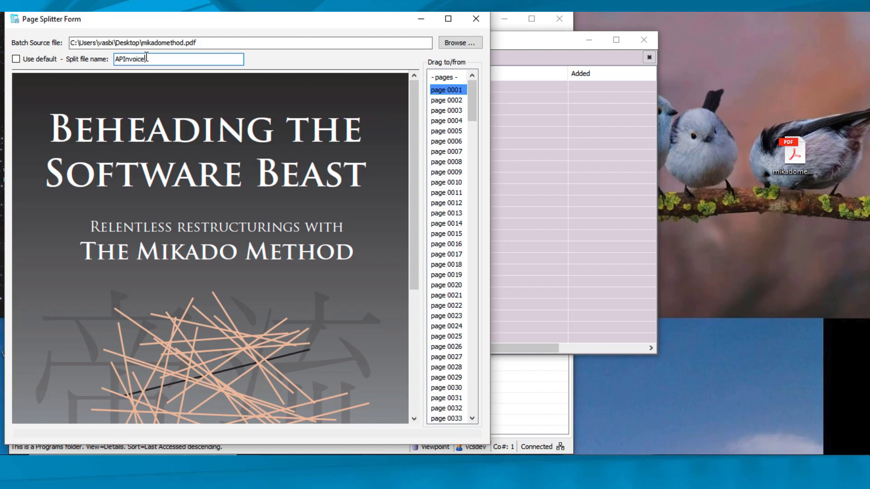
text(.can)
text(07)
text(-19)
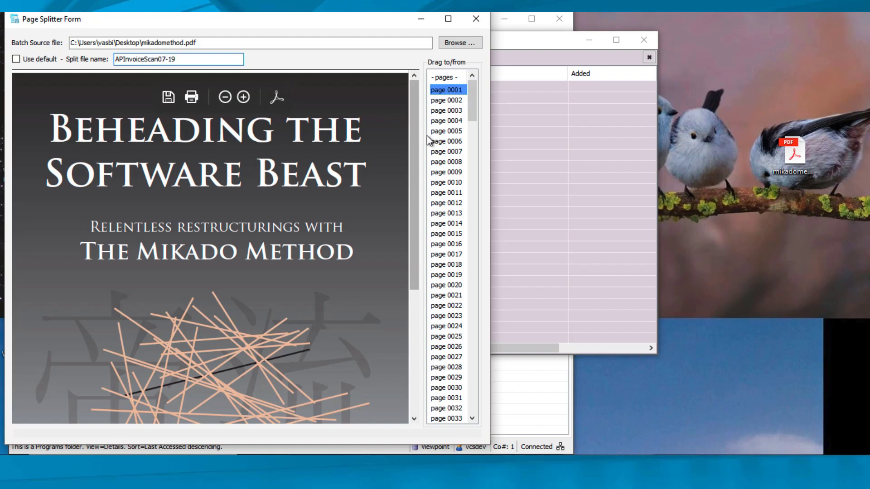
Attach pages 0001–0004 to the AP Payment History record as APInvoiceScan07-19.pdf.
shift+click(444, 123)
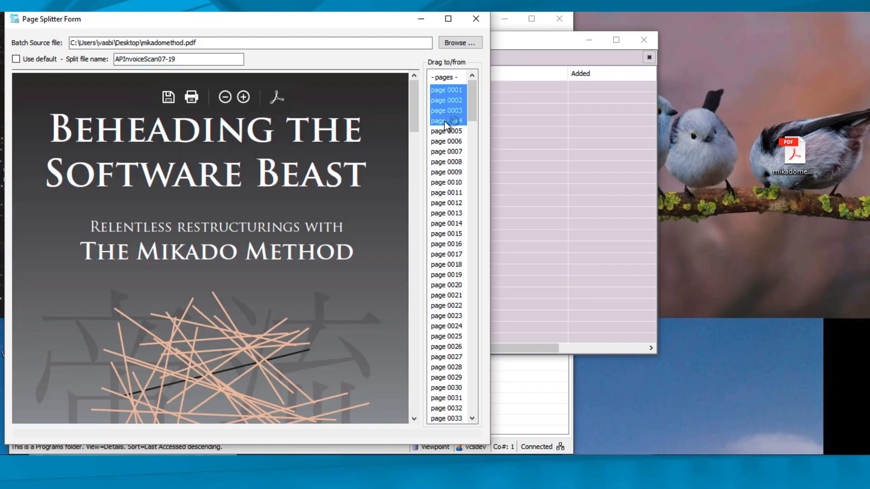
drag(445, 122, 585, 164)
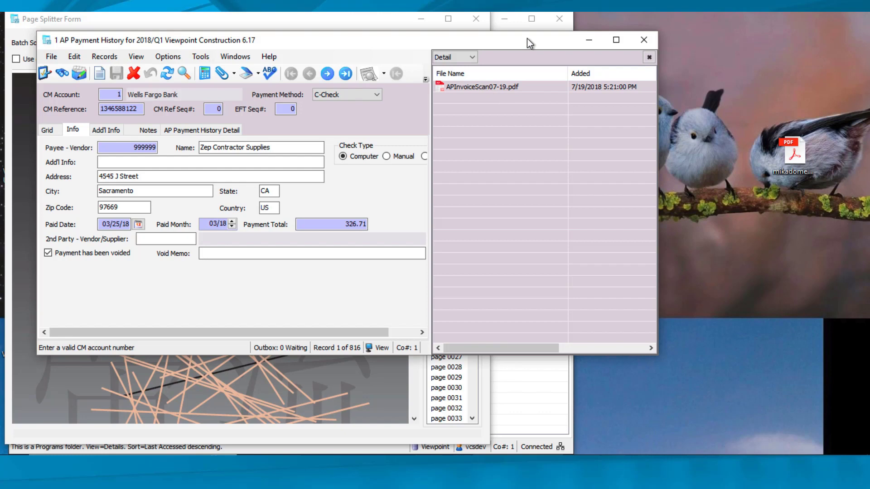
drag(526, 38, 586, 38)
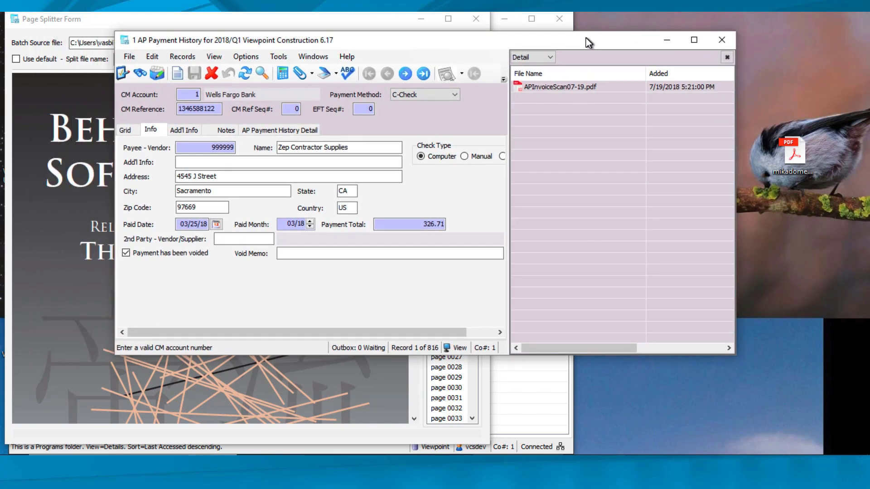
Select further pages in the Page Splitter and drag them onto the attachment pane.
click(427, 431)
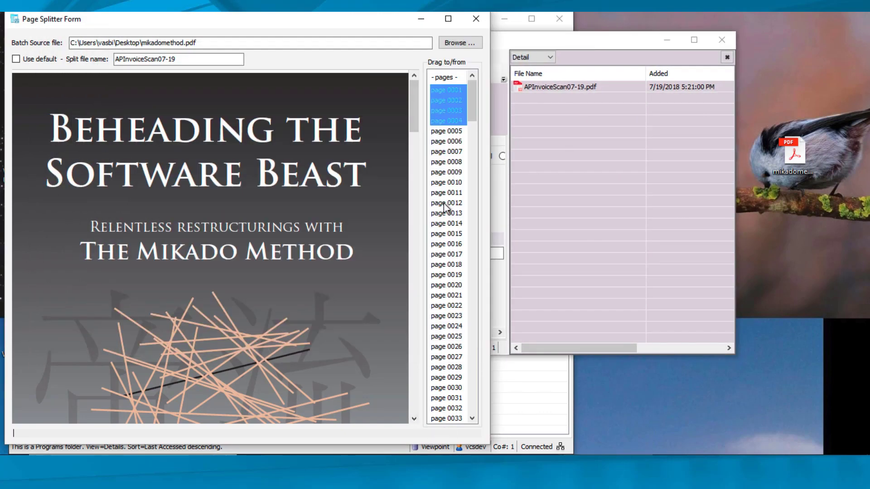
ctrl+click(450, 162)
mouse_move(451, 161)
mouse_down()
mouse_move(452, 98)
mouse_move(568, 133)
mouse_up()
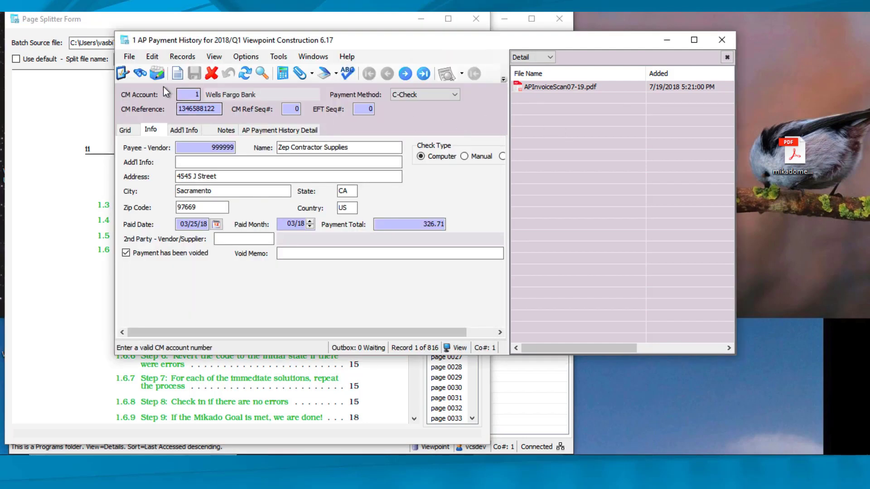
Go to the next payment record and save pages 0019–0021 to the desktop as a PDF.
click(407, 75)
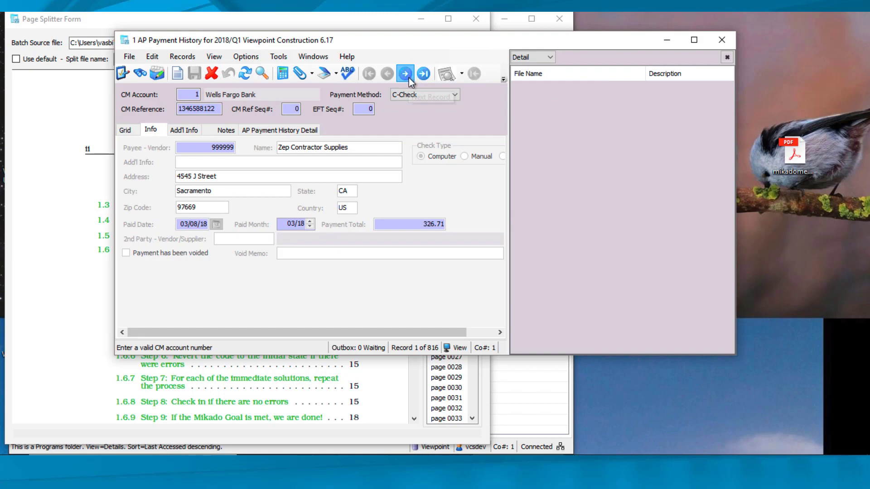
click(450, 275)
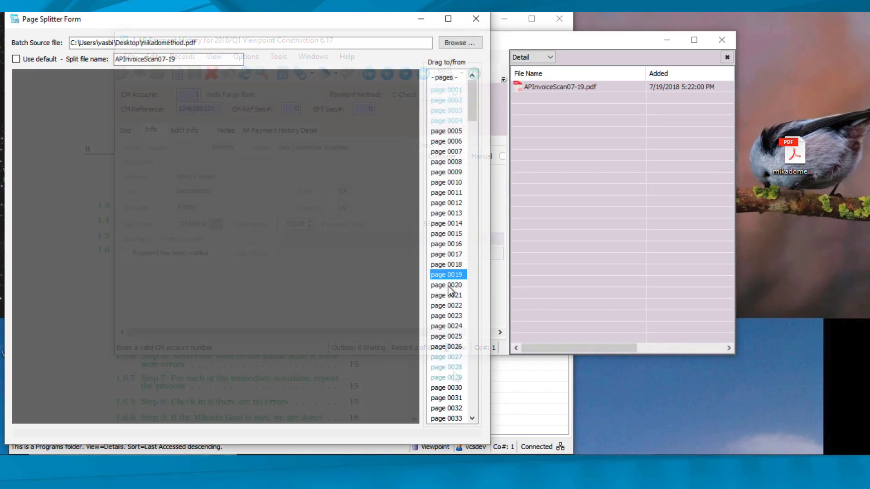
shift+click(447, 293)
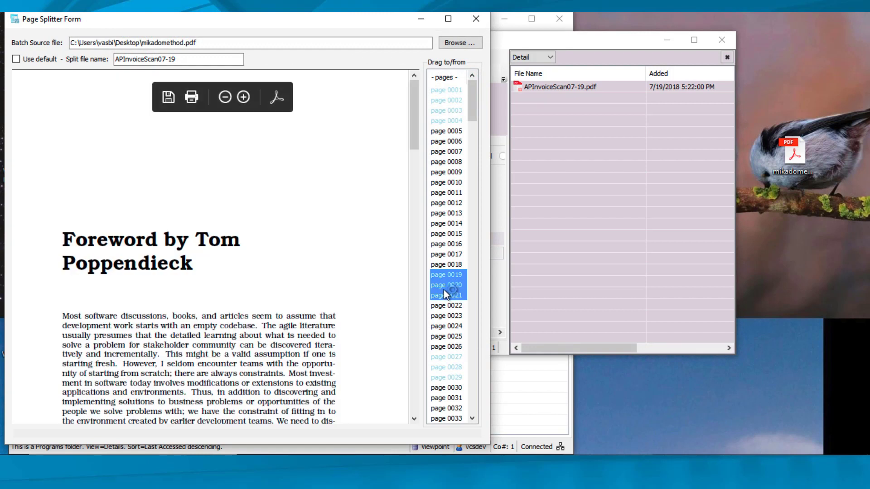
mouse_move(443, 289)
mouse_down()
mouse_move(792, 278)
mouse_move(801, 265)
mouse_up()
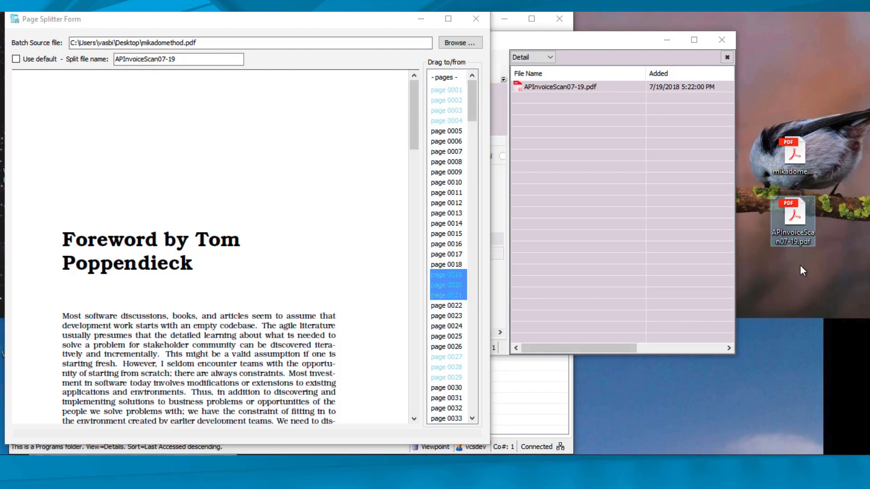